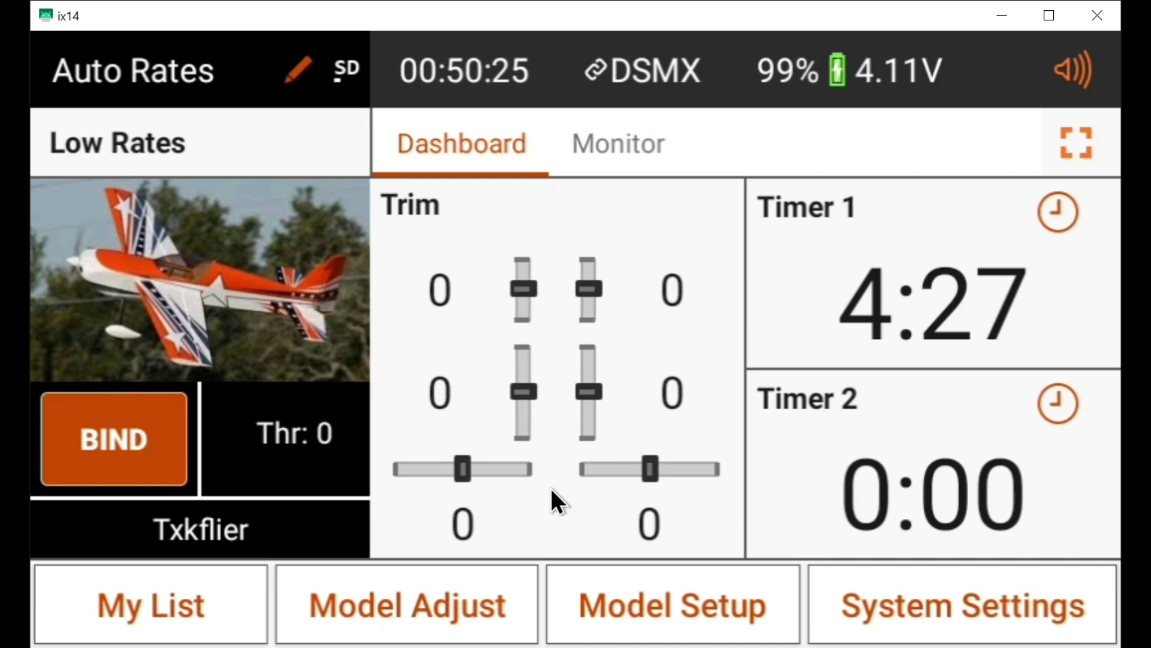
- Check the live channel outputs on the Monitor, then open Flight Mode Setup, agreeing to turn RF off
left_click(619, 145)
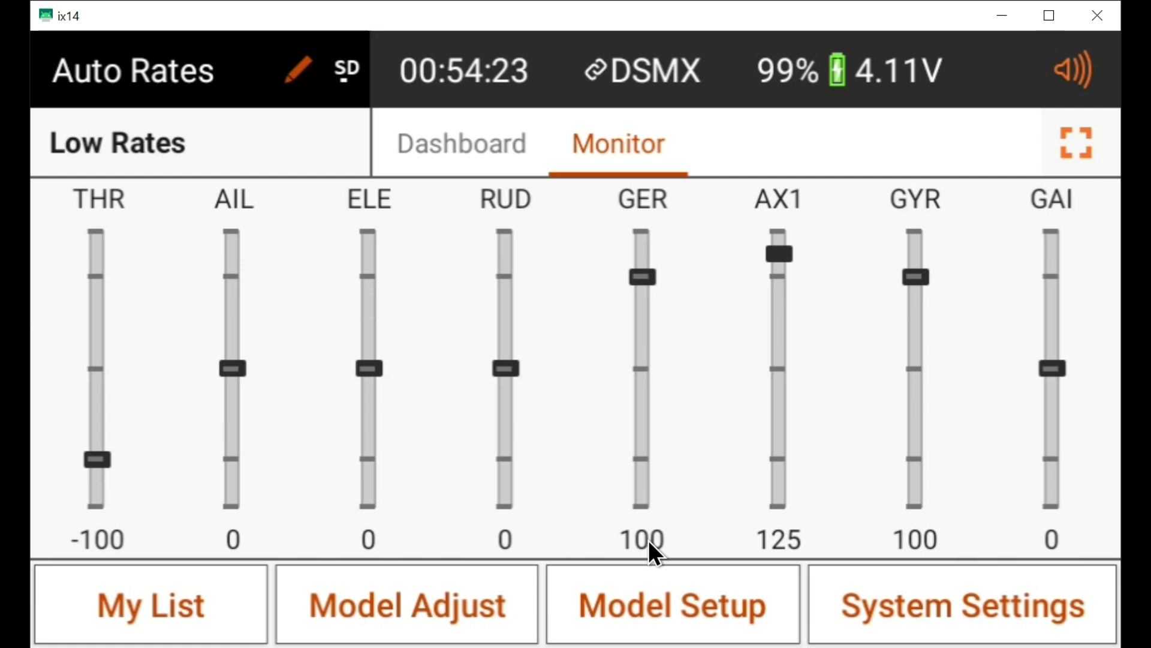
left_click(608, 602)
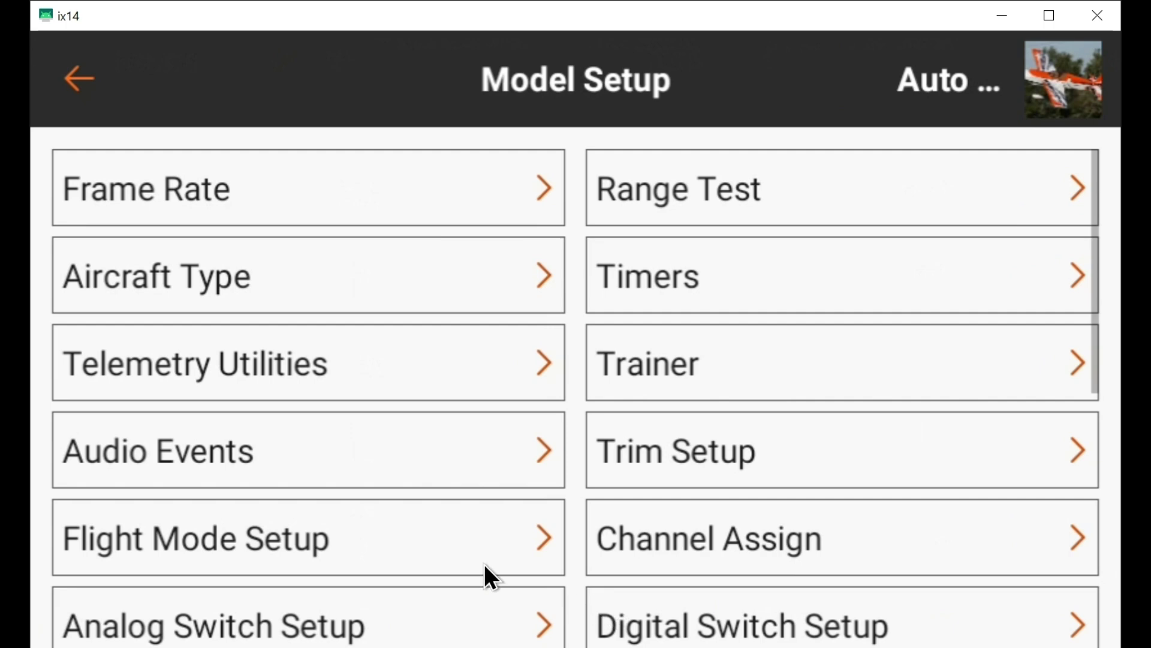
left_click(240, 539)
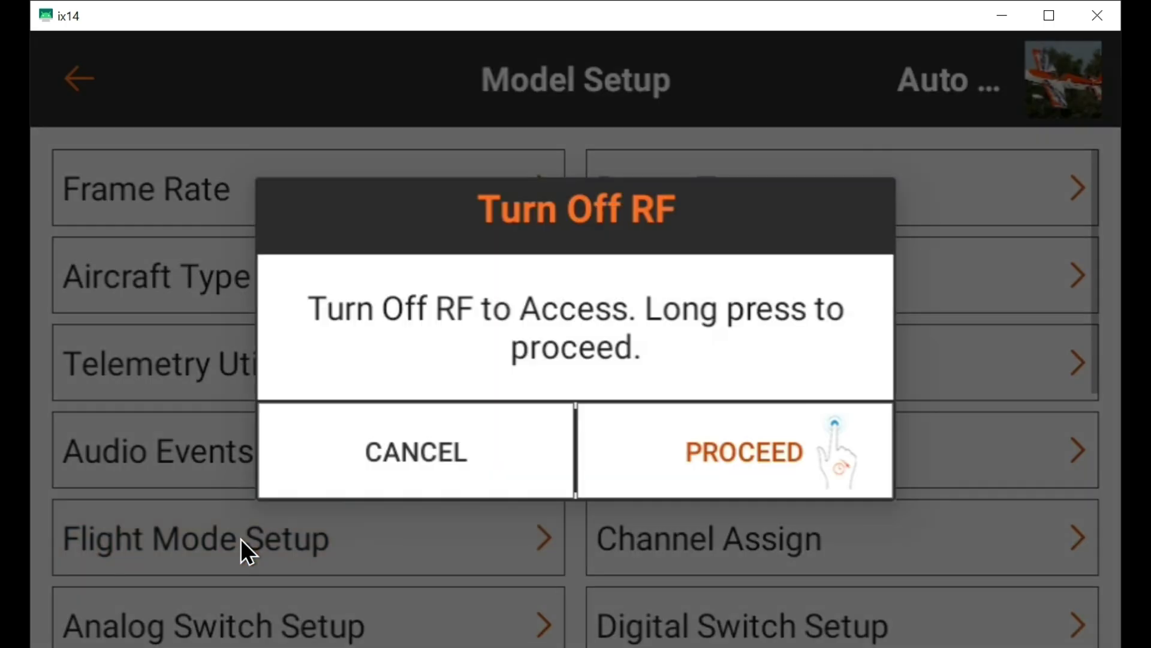
left_click(717, 429)
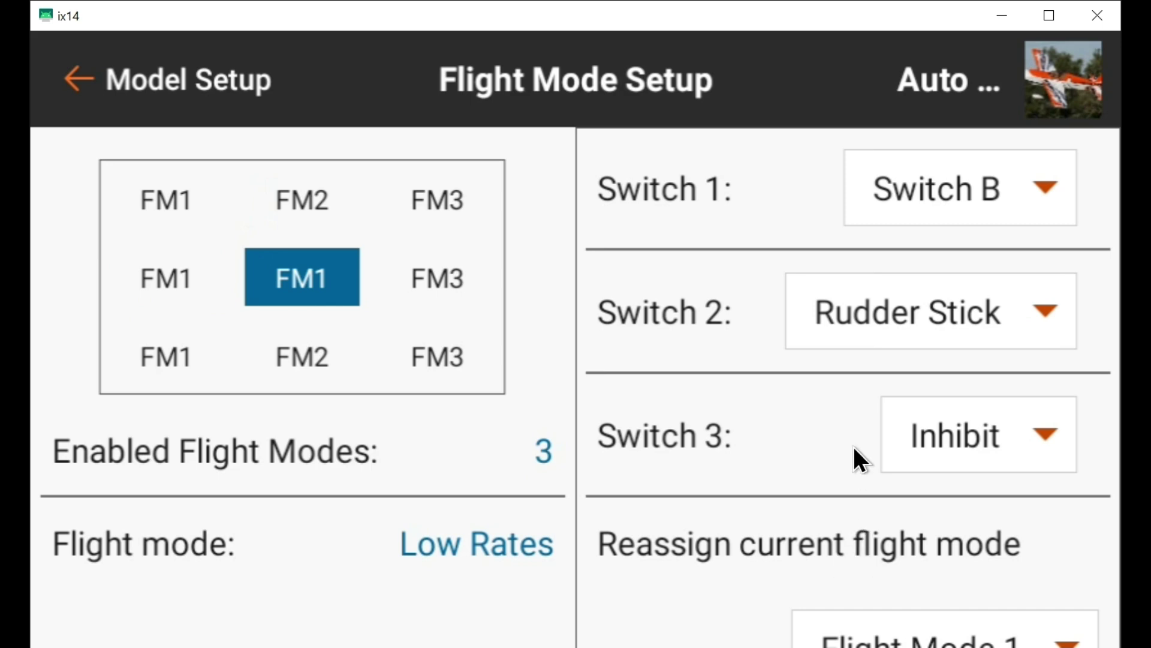
- Reassign the centre switch position to Flight Mode 2 instead of FM1
scroll(854, 448, "down", 3)
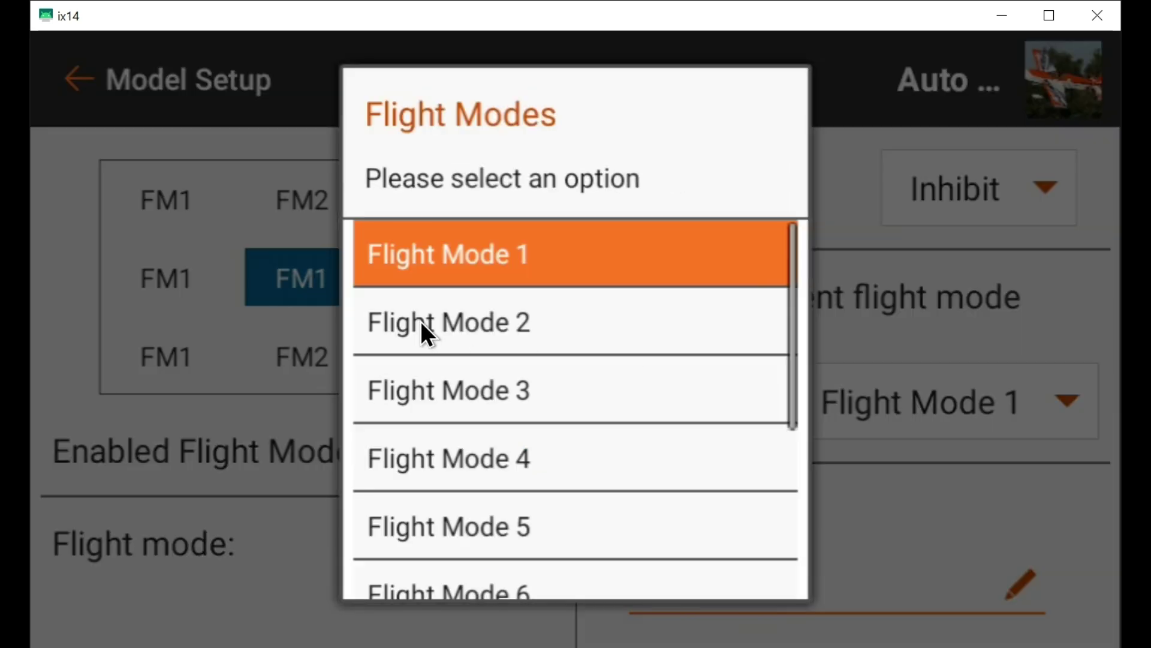
left_click(420, 321)
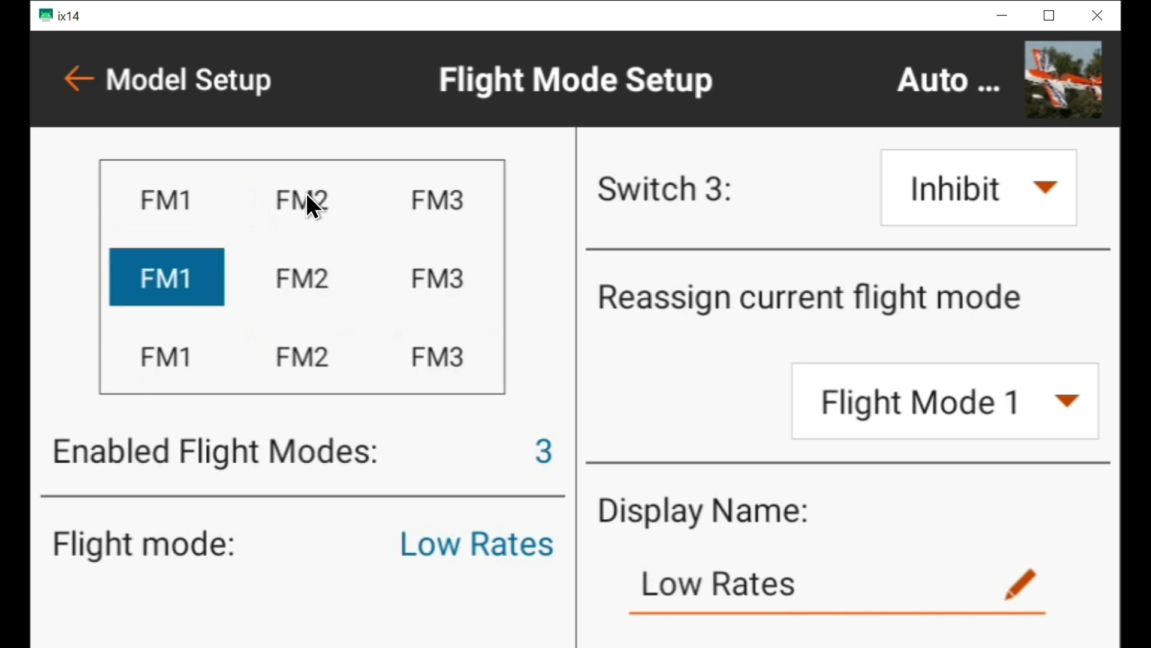
- Review the Low Rates 40% dual rates and expo under Model Adjust, then reopen Model Setup
left_click(77, 78)
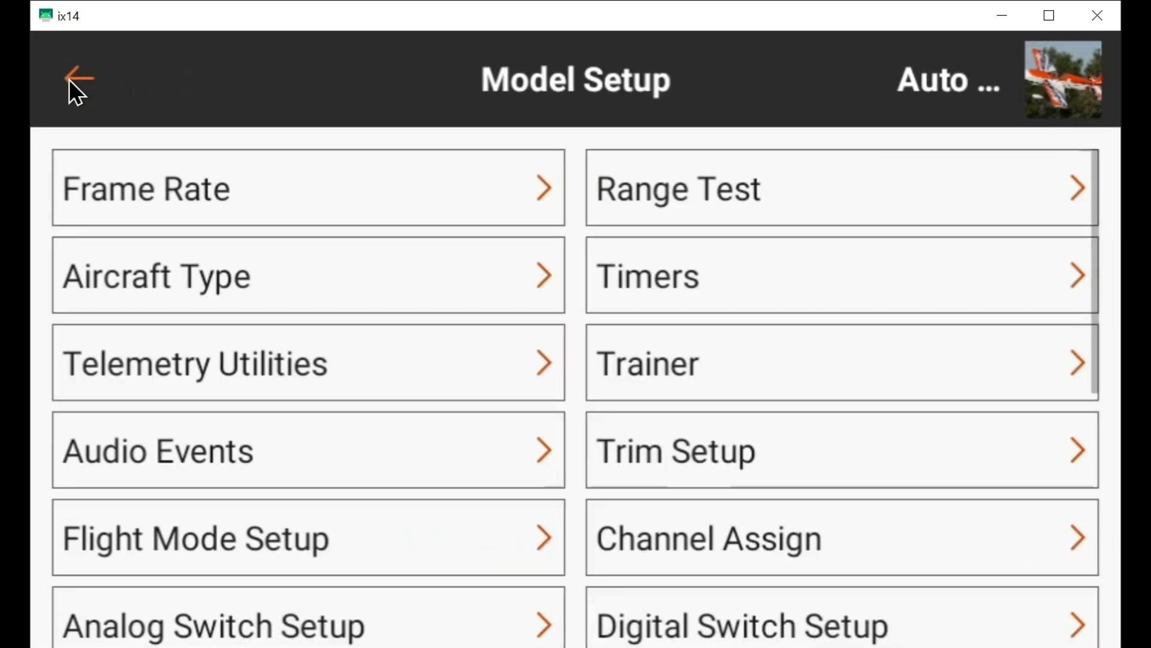
left_click(72, 80)
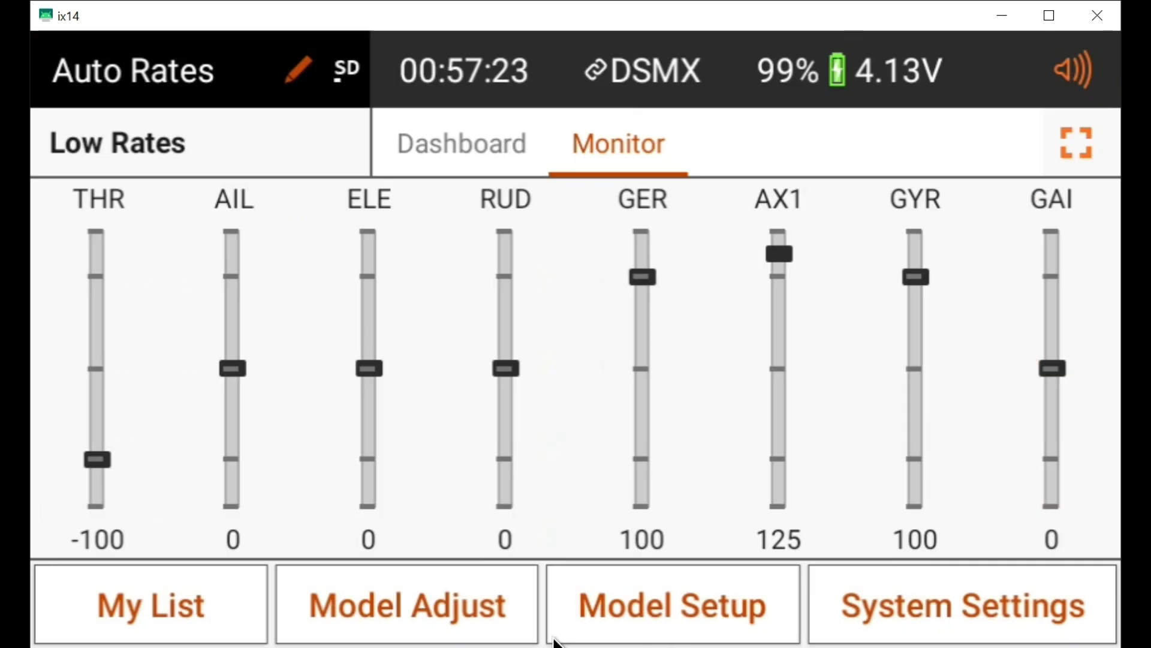
left_click(364, 601)
left_click(670, 187)
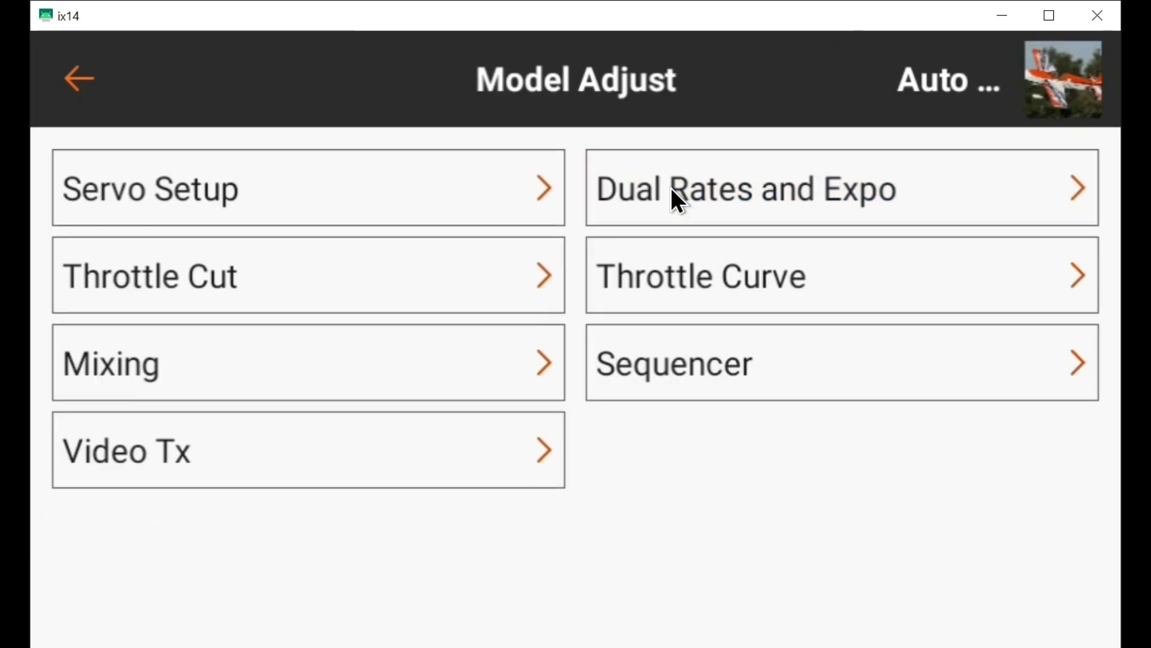
scroll(885, 421, "down", 2)
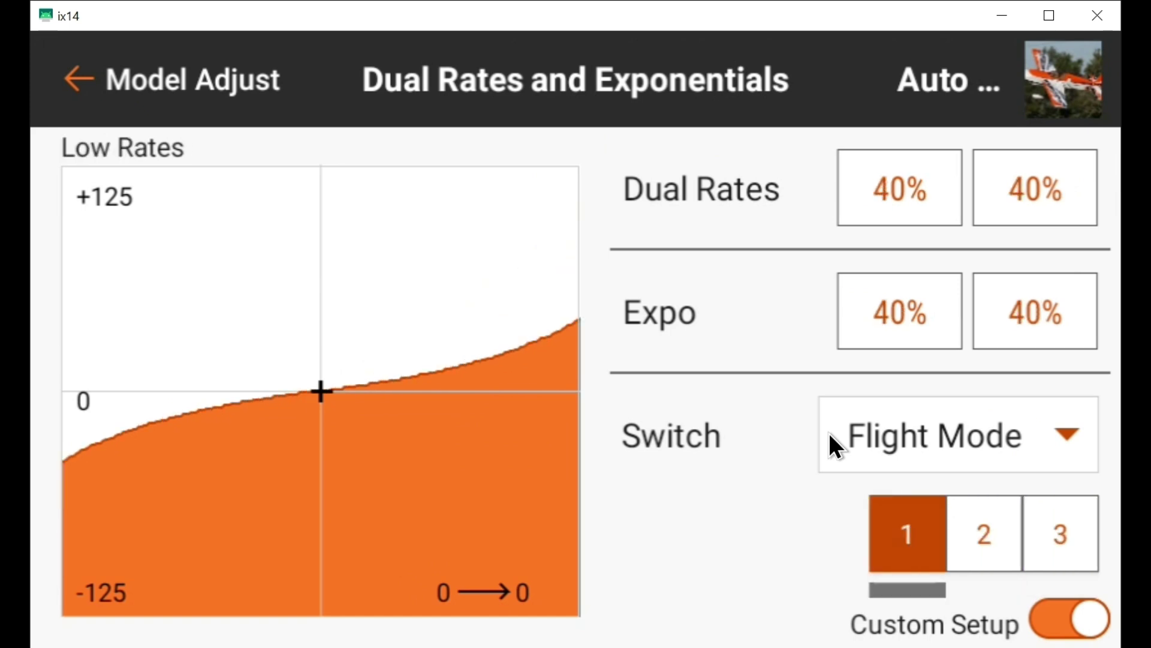
left_click(64, 82)
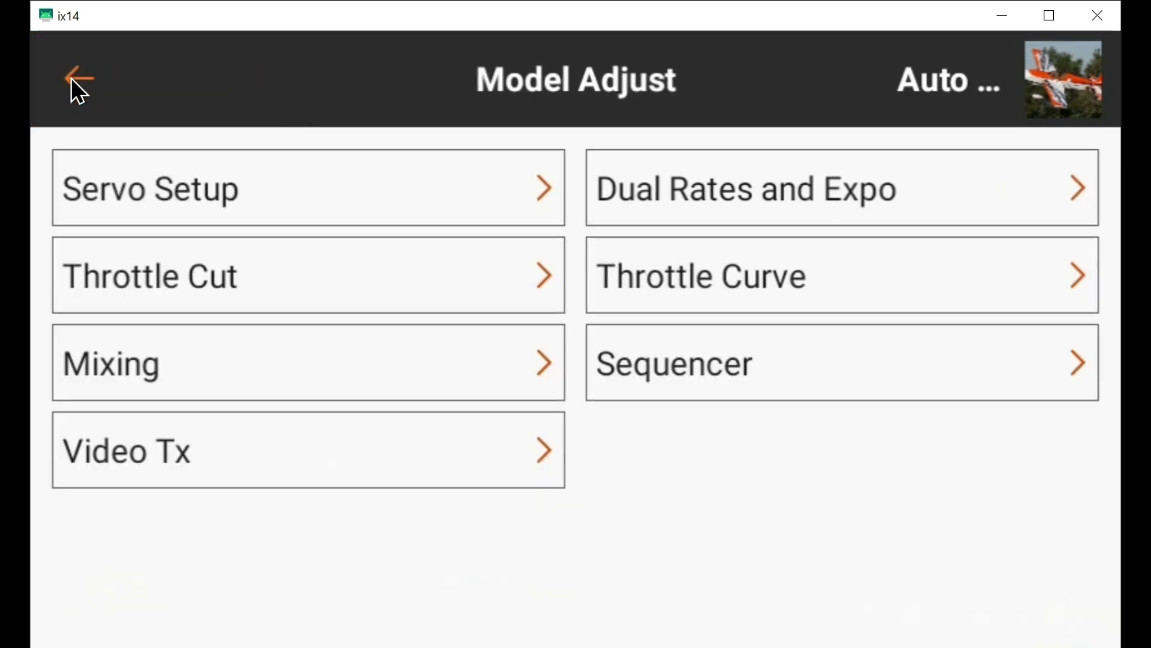
left_click(72, 79)
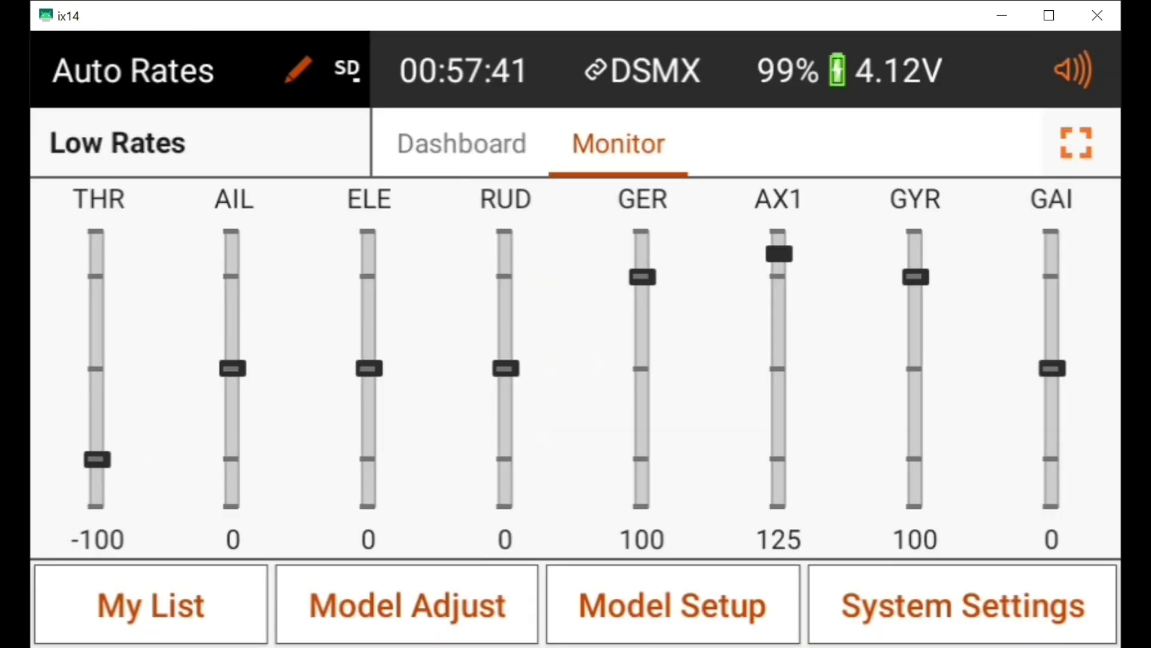
left_click(609, 593)
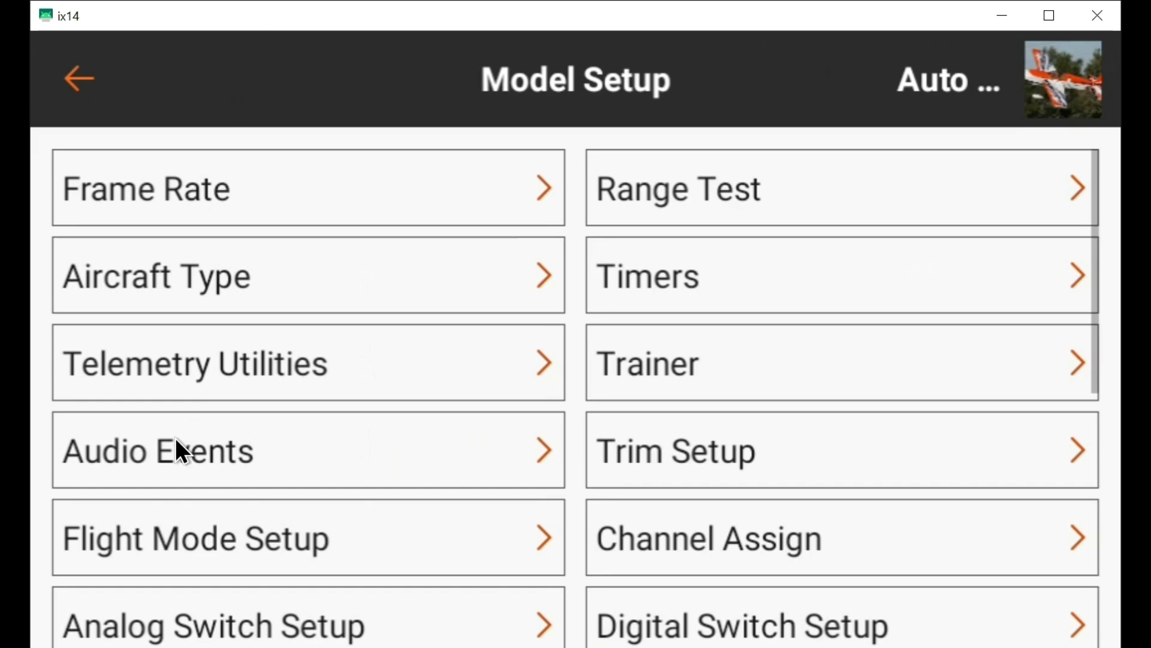
- In Flight Mode Setup with RF off, reassign the current position to Flight Mode 1 (Low Rates)
left_click(174, 556)
left_click(753, 449)
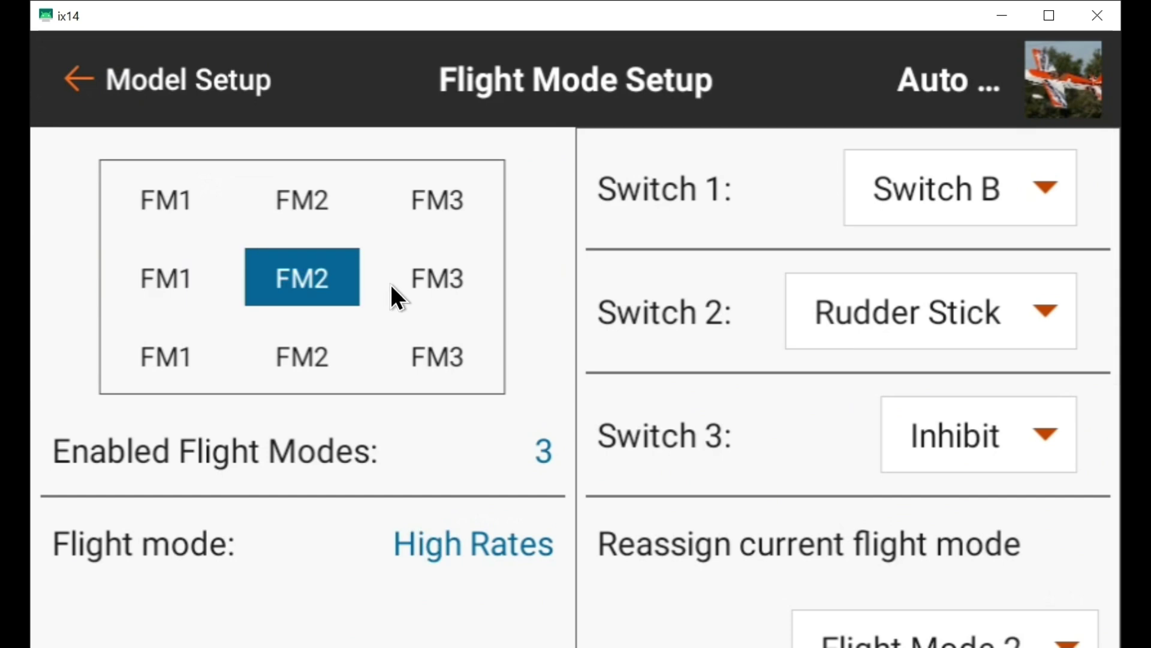
scroll(862, 510, "down", 2)
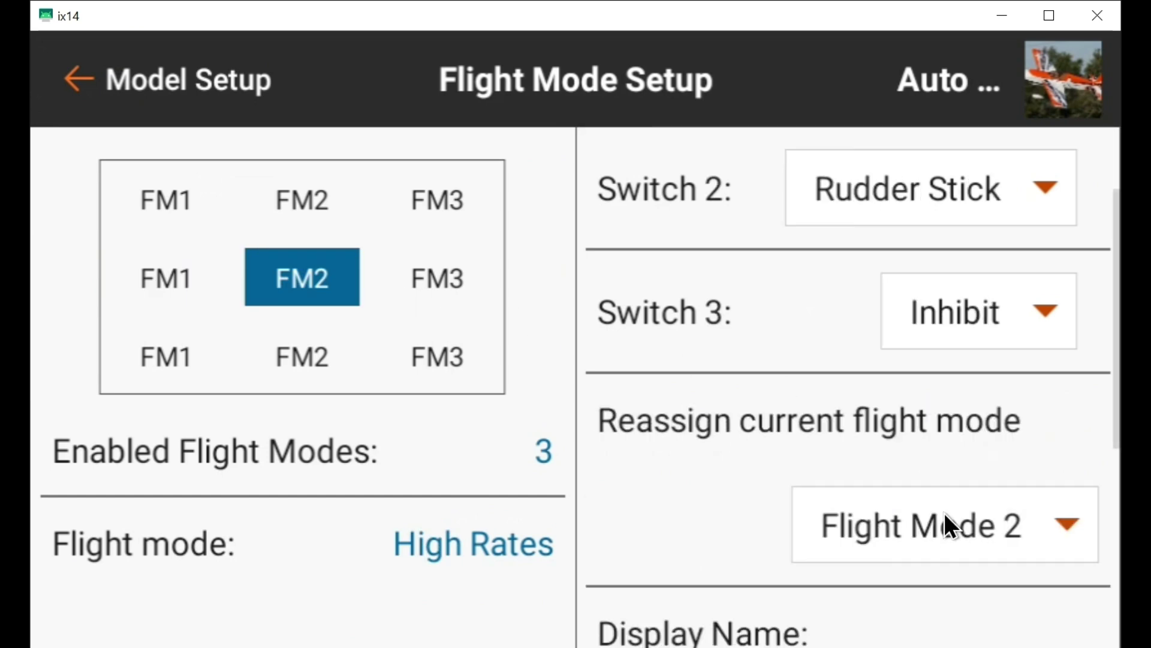
left_click(944, 514)
scroll(479, 281, "up", 1)
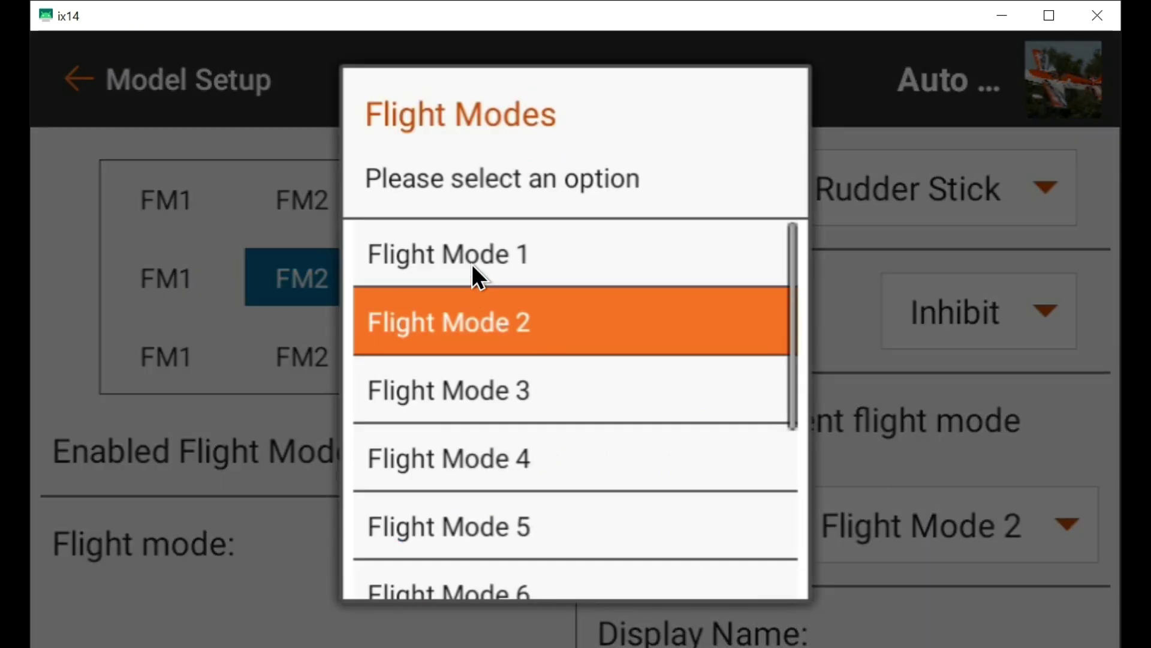
left_click(472, 264)
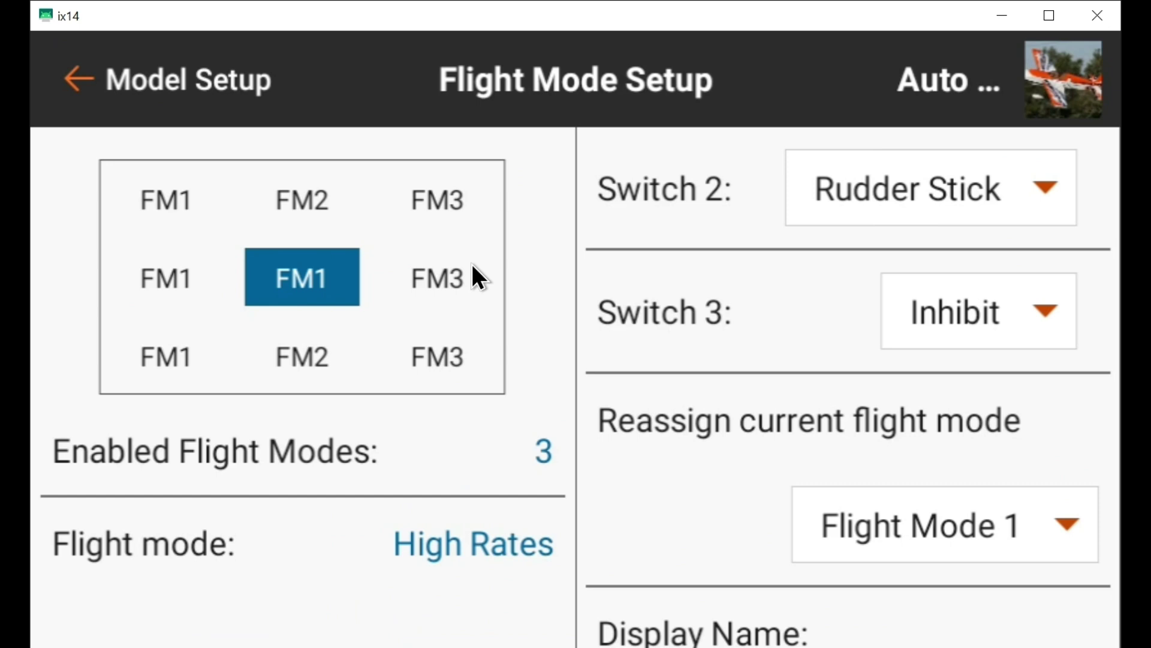
left_click(67, 75)
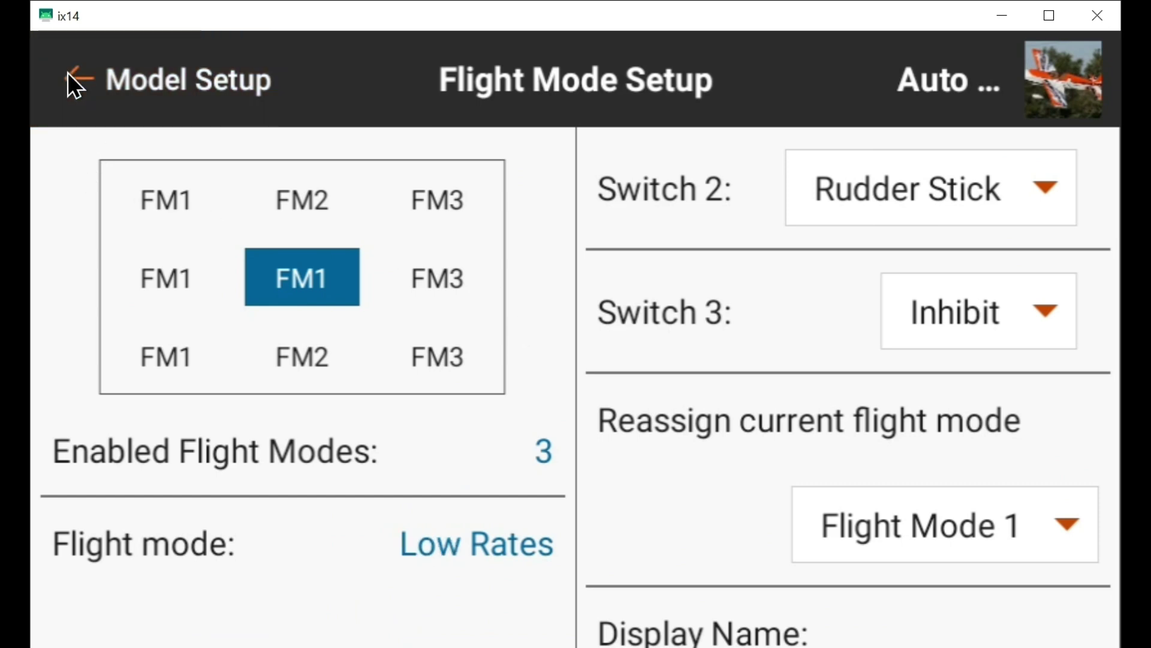
- Open Model Adjust's Dual Rates and Expo page and select flight mode 1 (Low Rates)
left_click(68, 72)
left_click(439, 594)
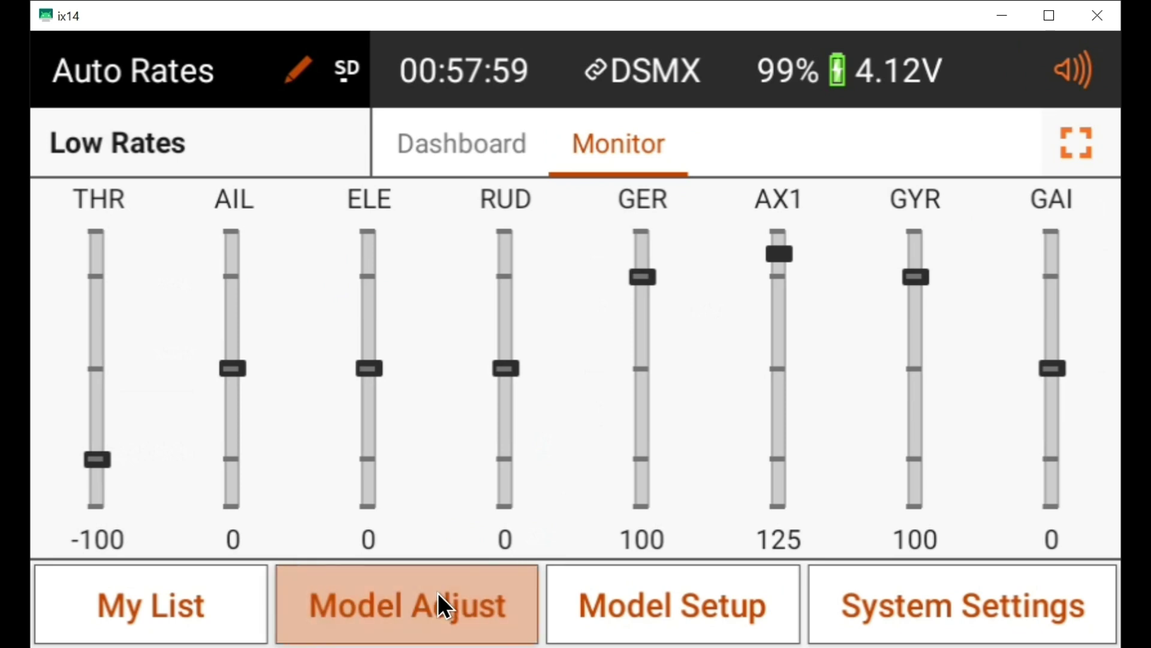
left_click(715, 206)
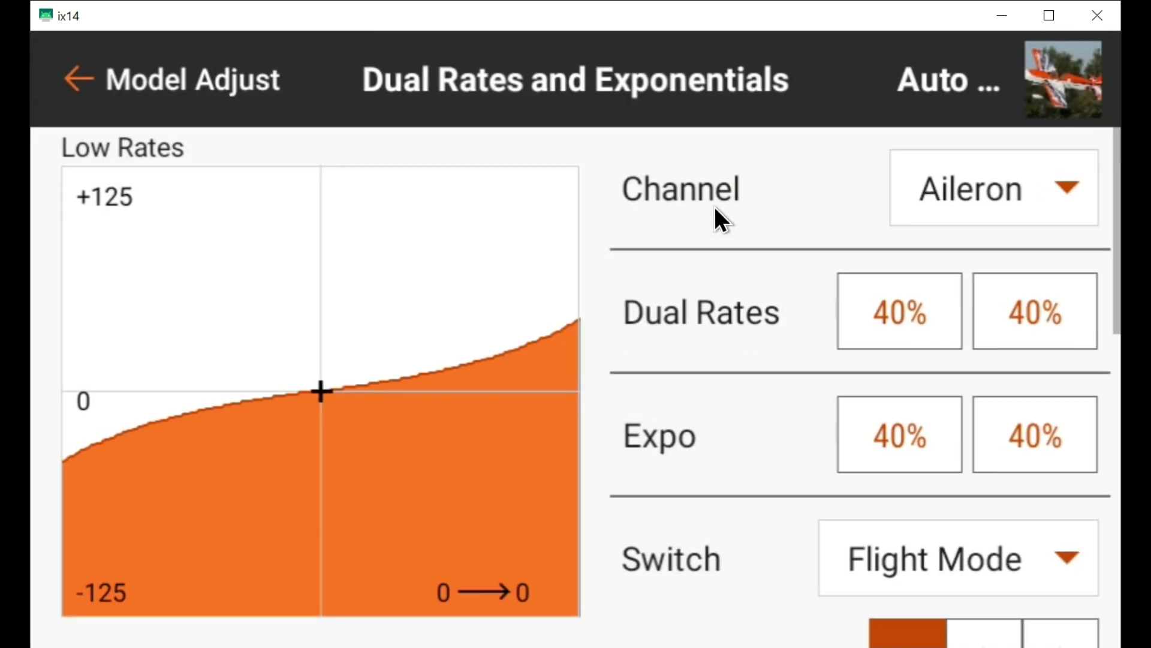
scroll(758, 390, "down", 2)
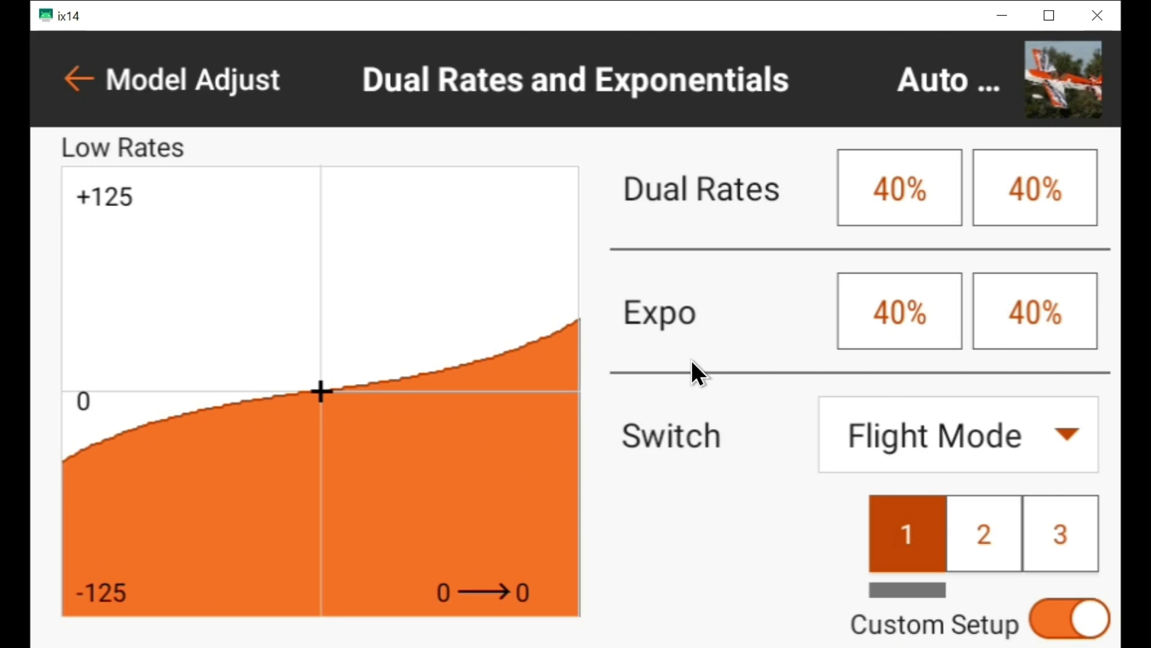
left_click(908, 534)
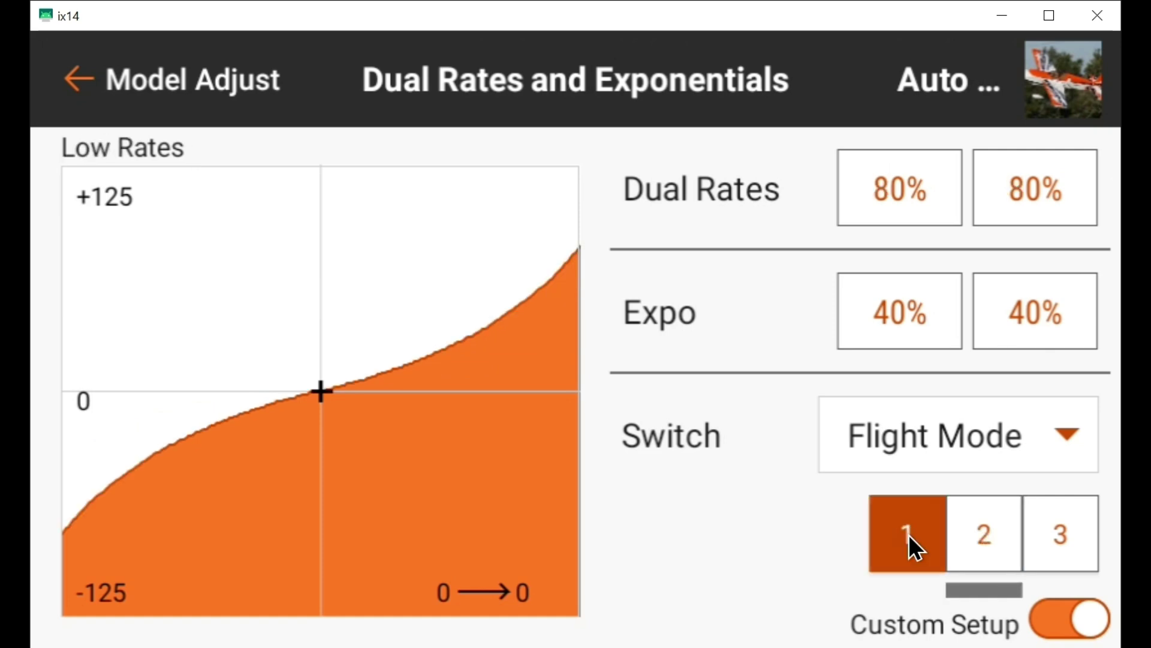
left_click(909, 534)
- Compare with High Rates' 80% dual rate, opening its editor and cancelling without changes
left_click(985, 531)
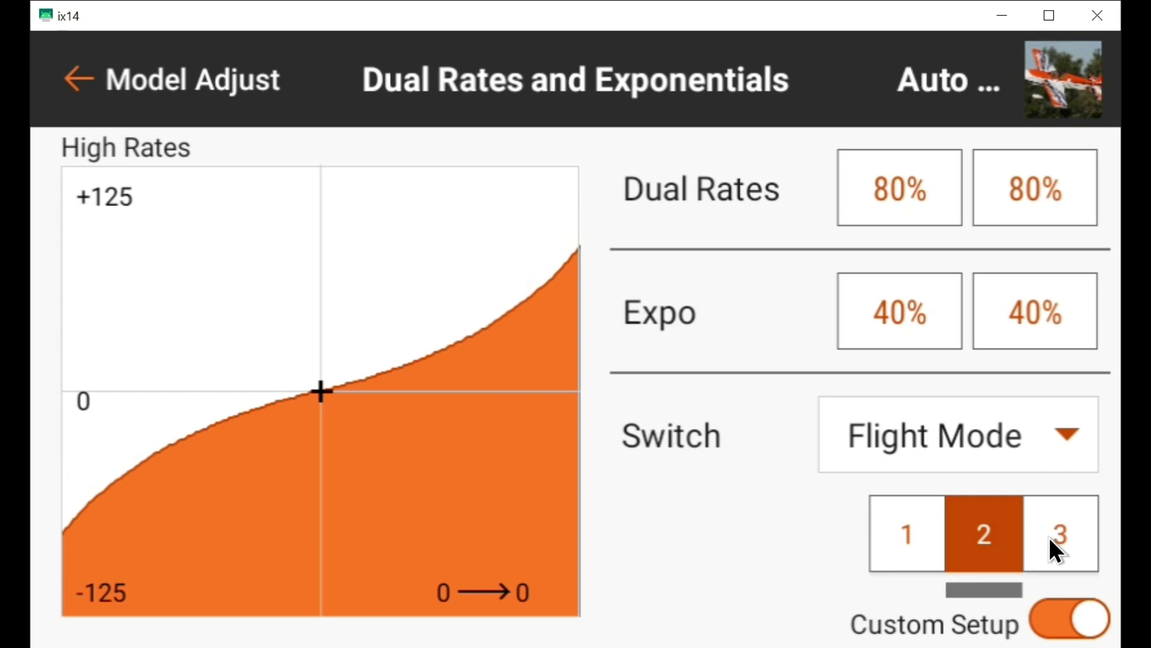
left_click(904, 210)
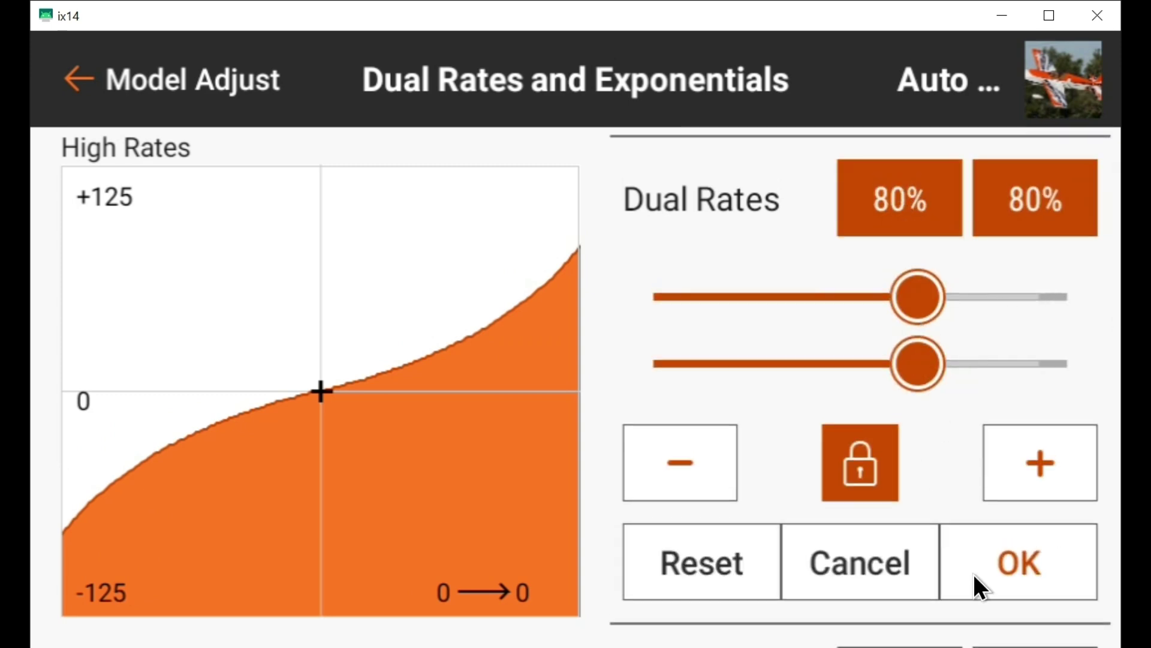
left_click(847, 562)
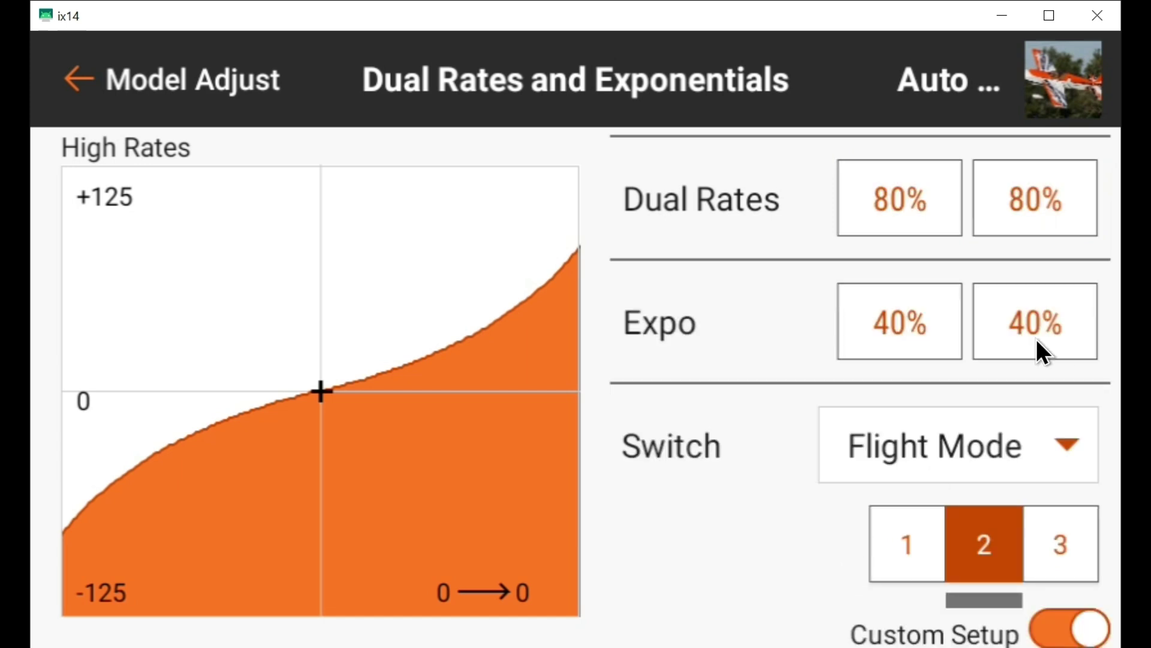